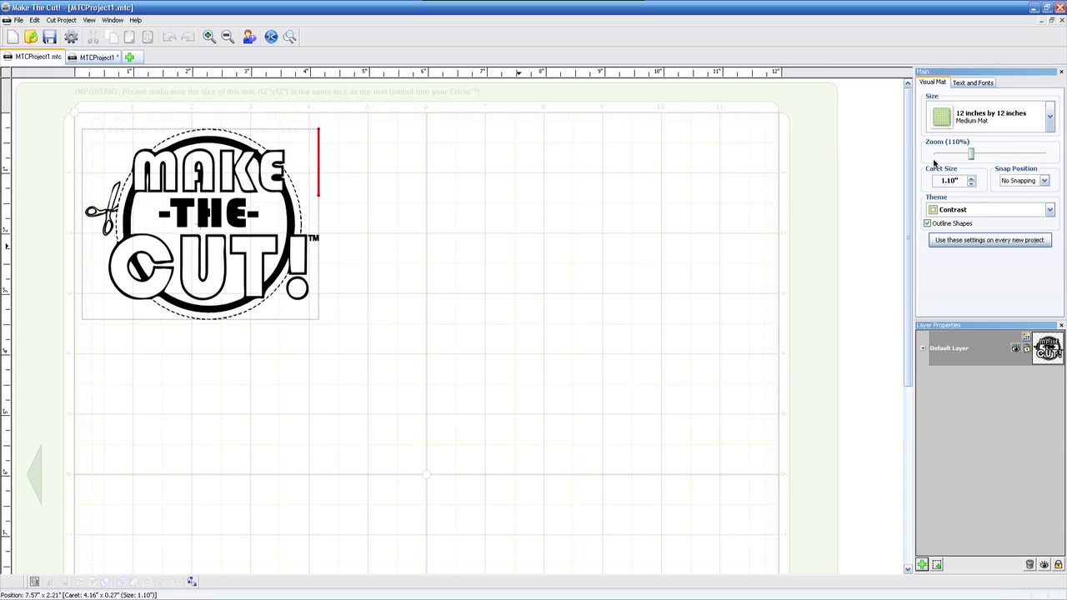
Step: Show the Text and Fonts options and set a text insertion point on the mat
left_click(980, 83)
left_click(972, 85)
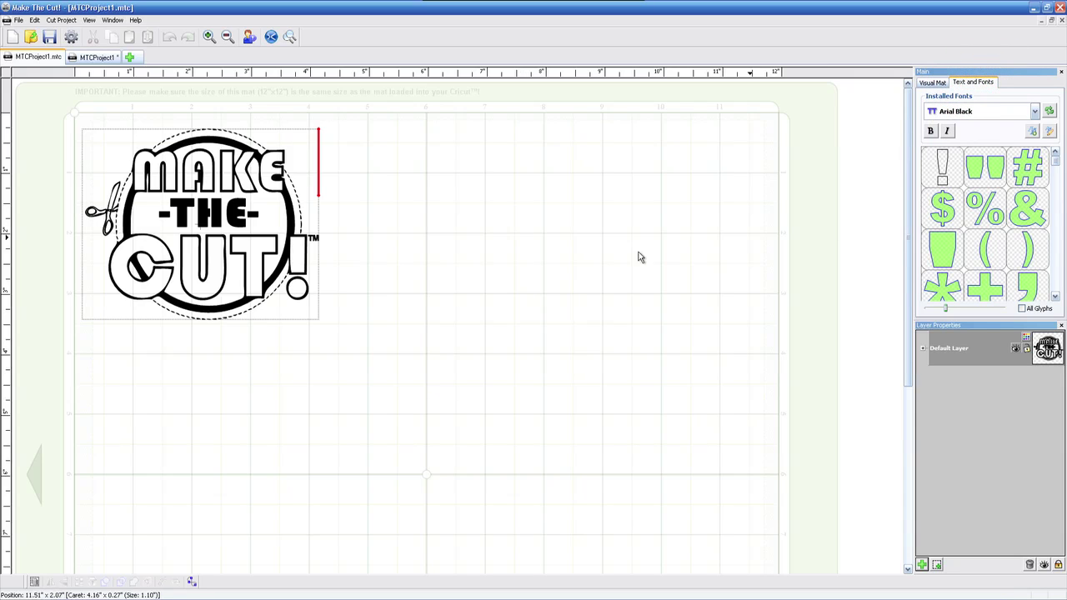
left_click(502, 267)
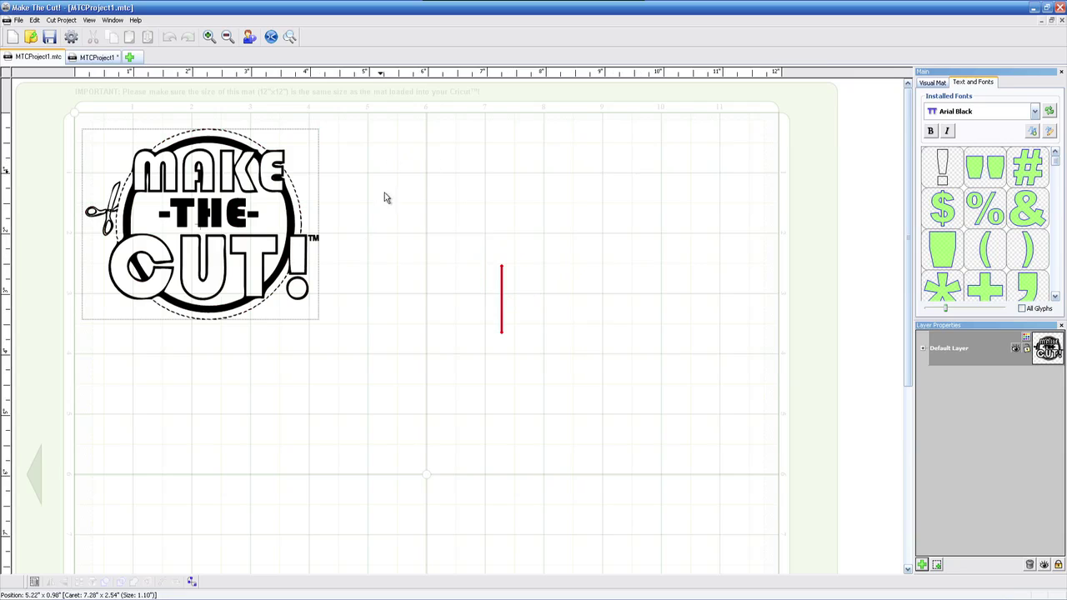
Step: Apply the Traditional Cricut mat theme and move the insertion point near the mat top
left_click(931, 83)
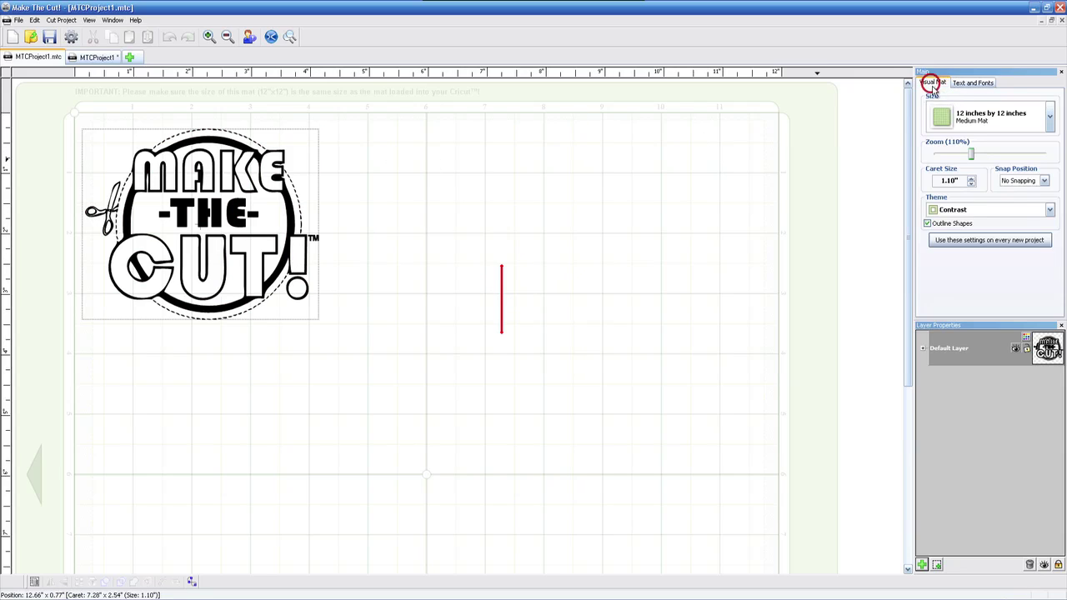
left_click(1015, 210)
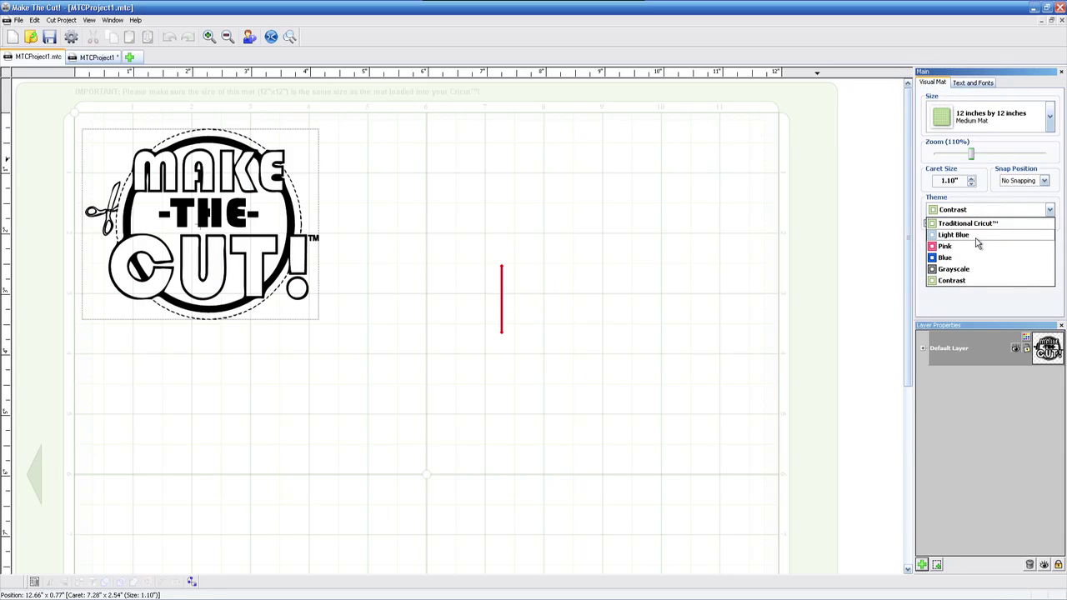
left_click(975, 223)
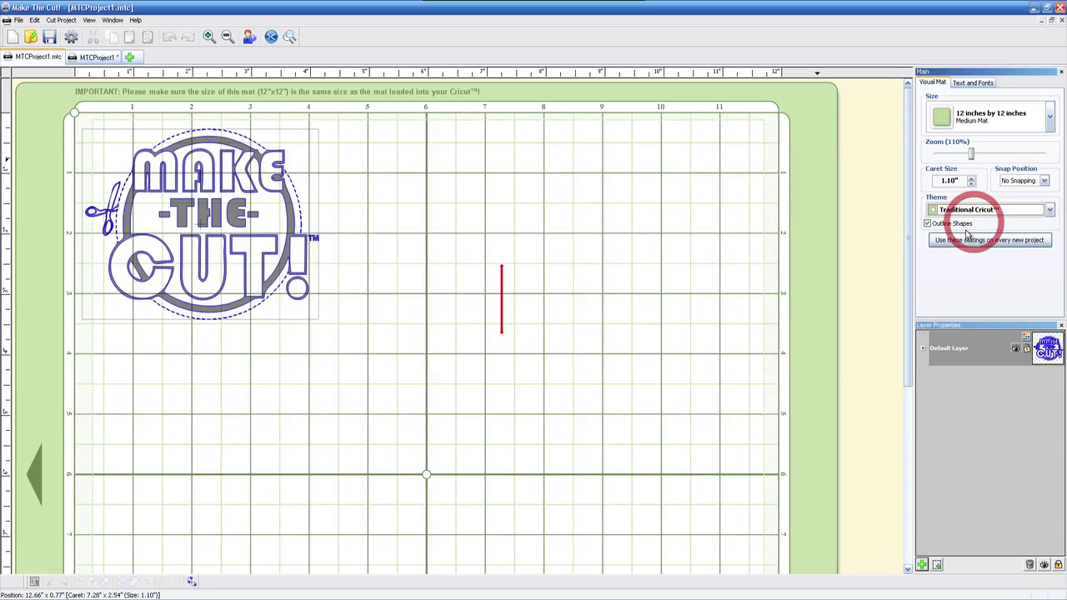
left_click(421, 190)
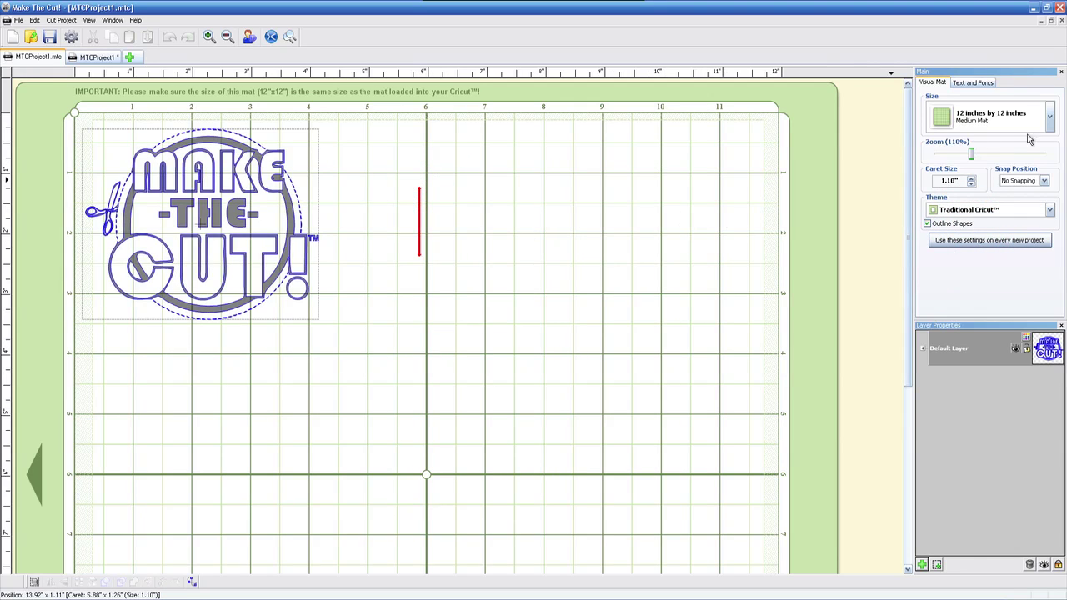
left_click(981, 82)
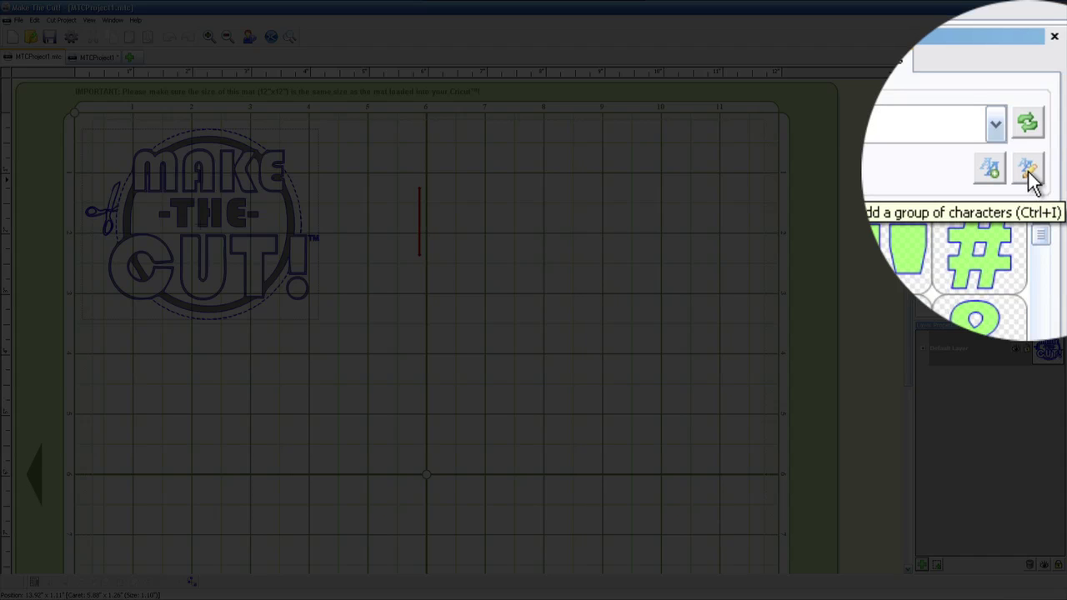
Step: Add HELLO in Arial Black as one text group and drag it to the upper middle of the mat
left_click(1049, 133)
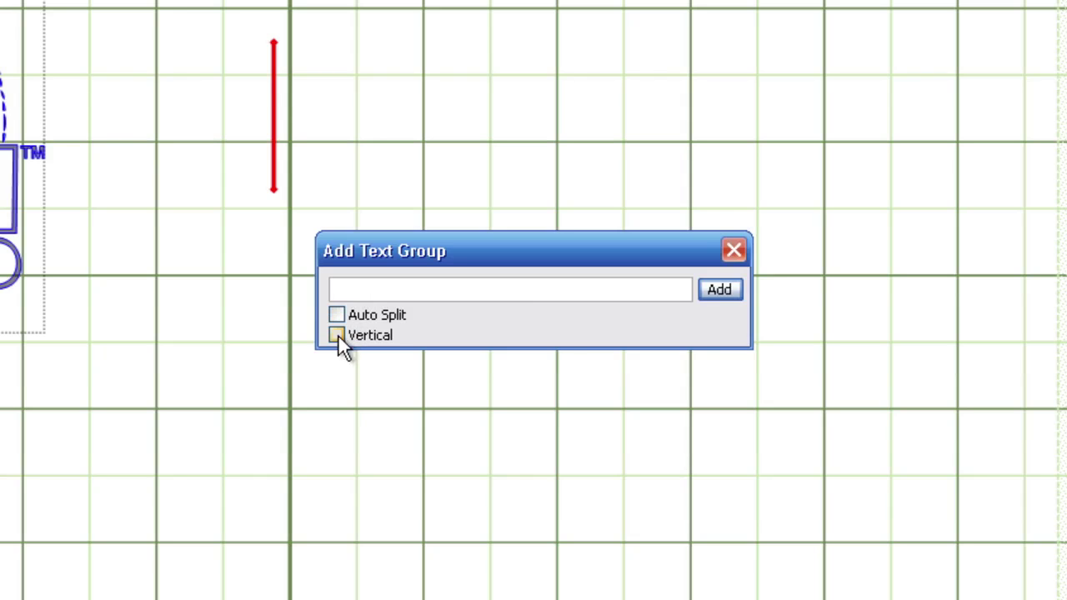
left_click(355, 290)
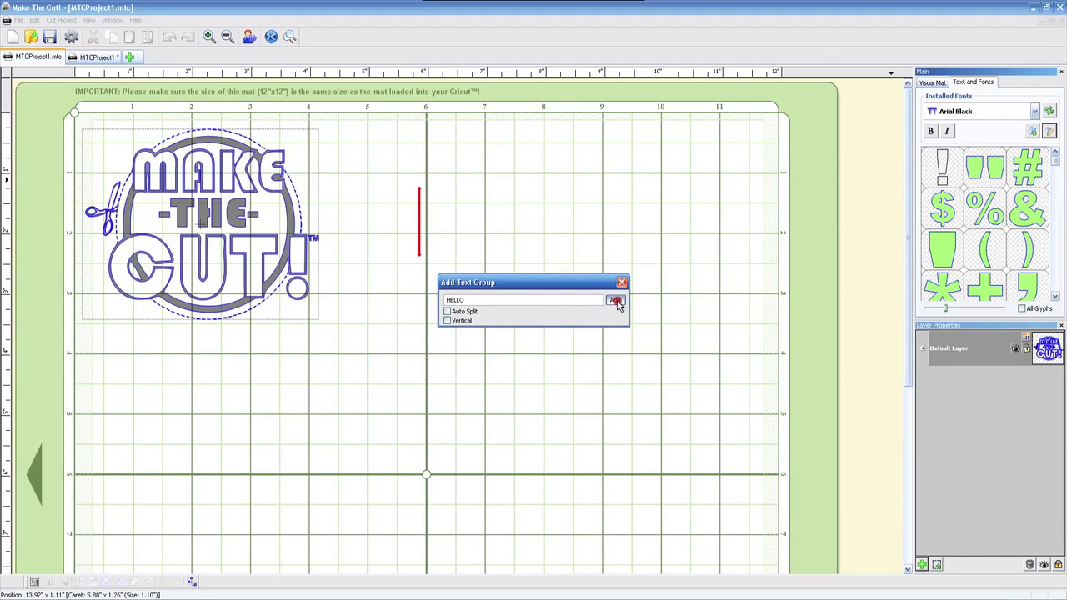
left_click(721, 290)
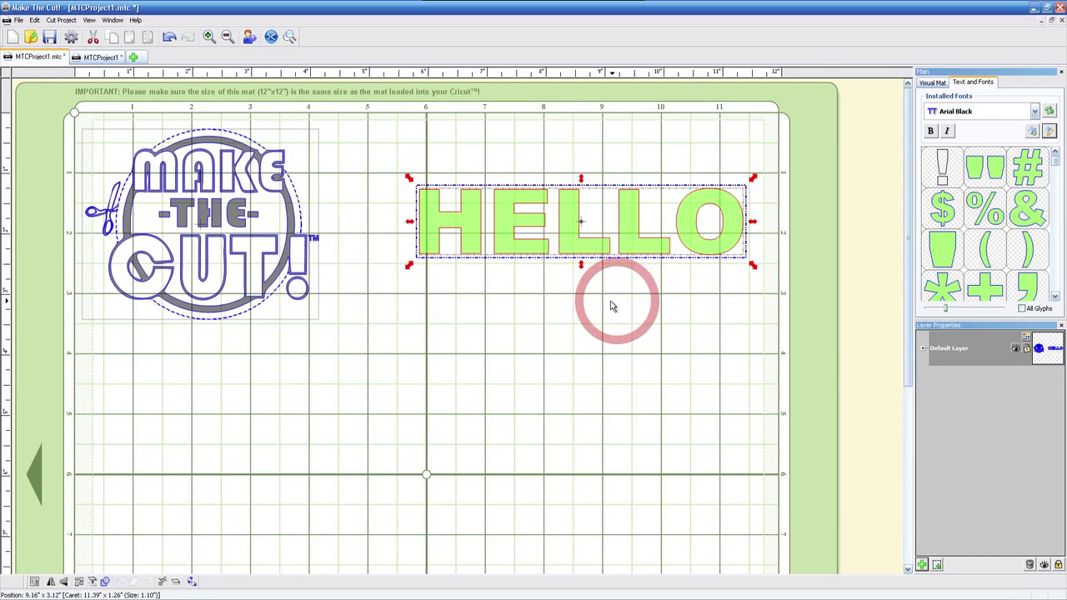
left_click_drag(629, 250, 565, 308)
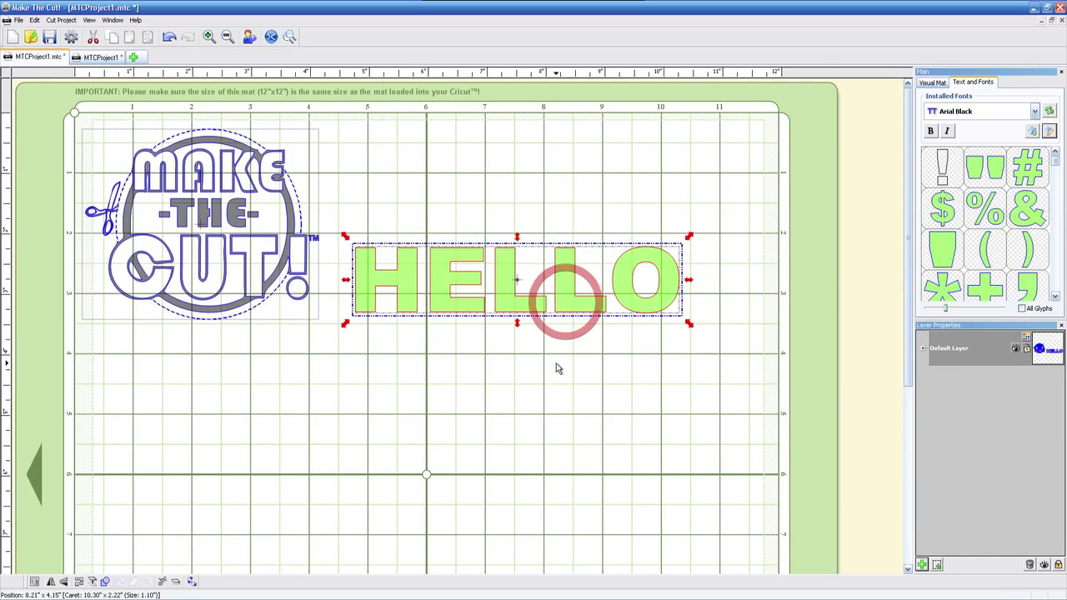
left_click(550, 368)
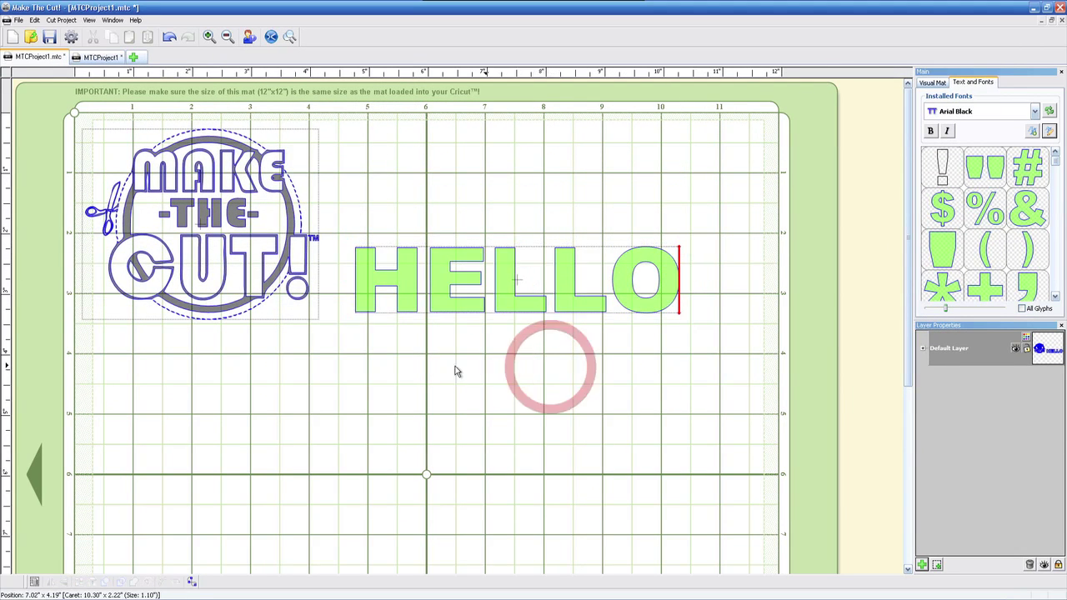
left_click(358, 381)
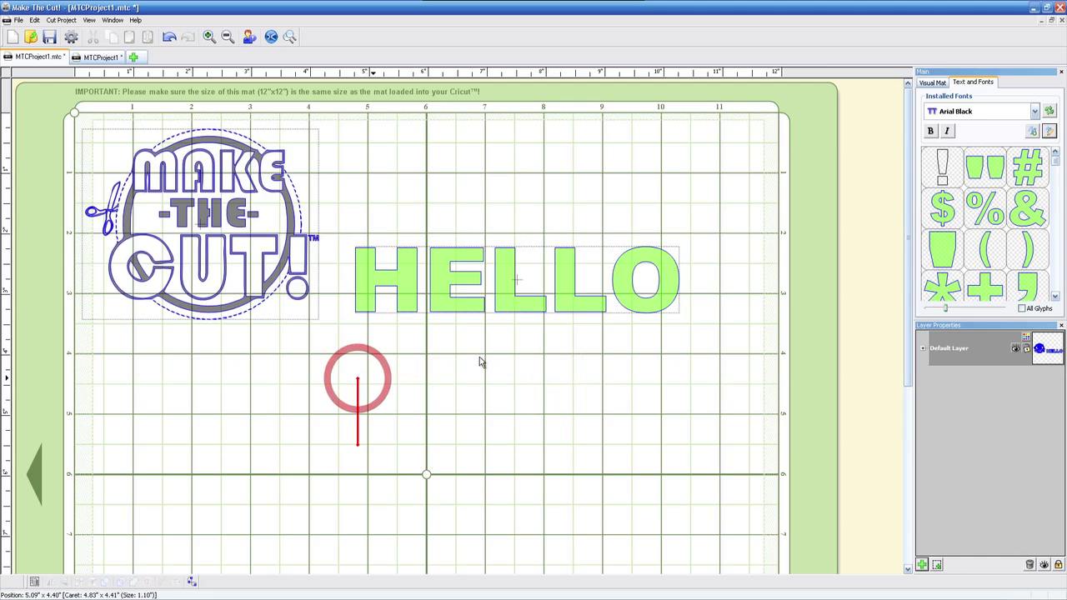
Step: Add a second HELLO below the first with Auto Split ticked, so each letter is separate
left_click(1049, 131)
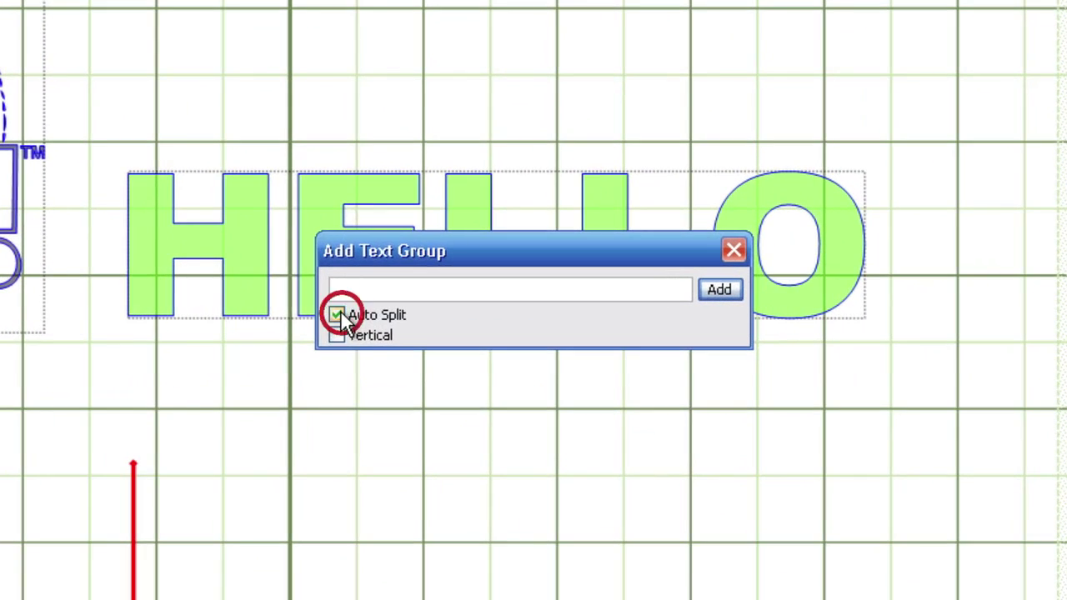
left_click(447, 311)
left_click(433, 292)
type("HELLO")
left_click(722, 292)
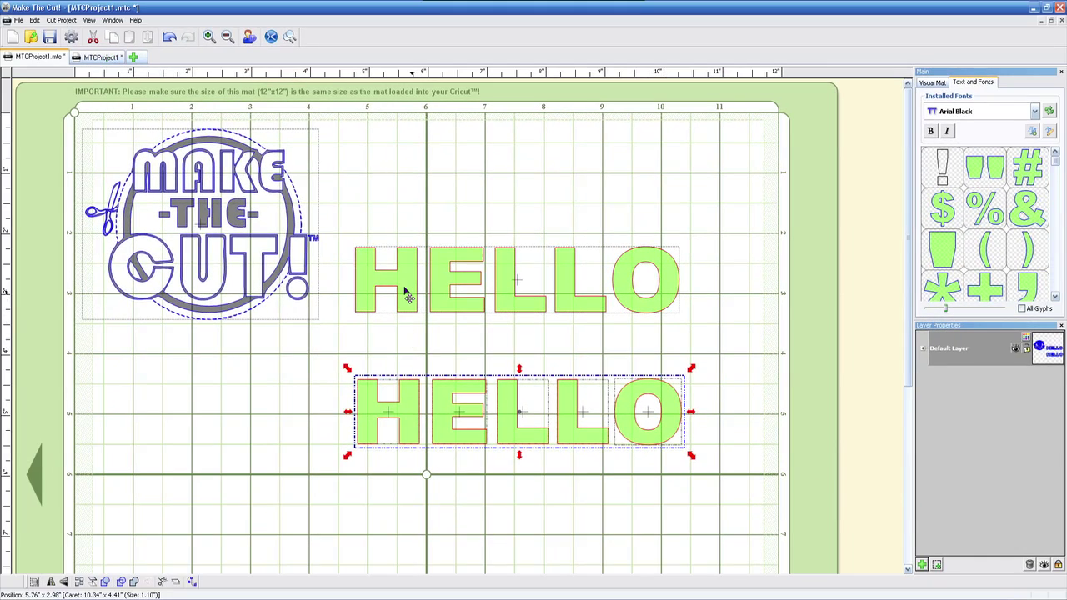
left_click(230, 262)
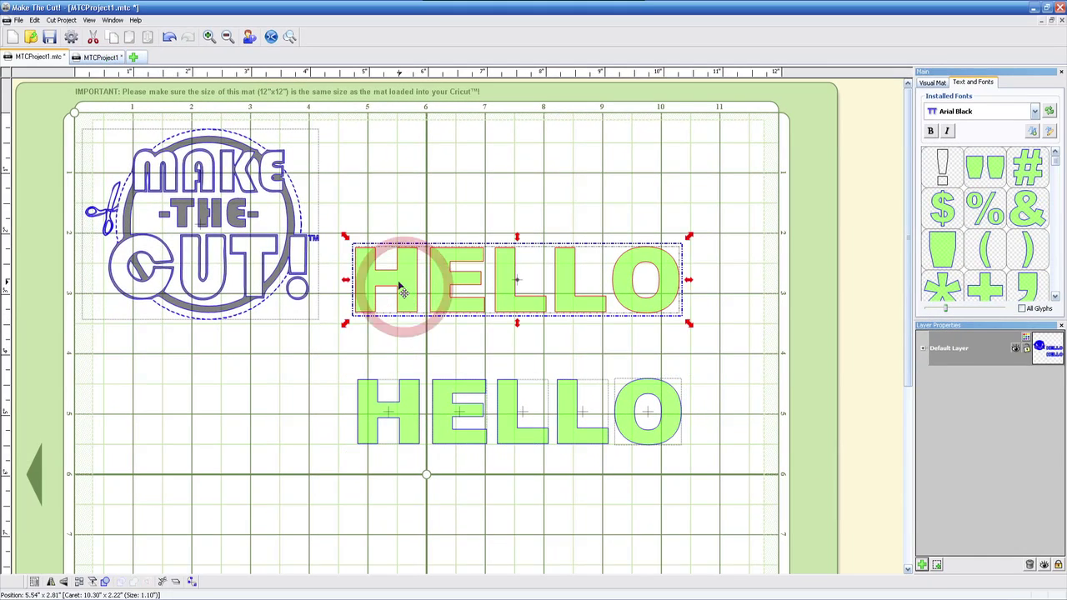
Step: Drag the lower HELLO's E and both Ls left to overlap the H, leaving a gap before O
left_click(460, 282)
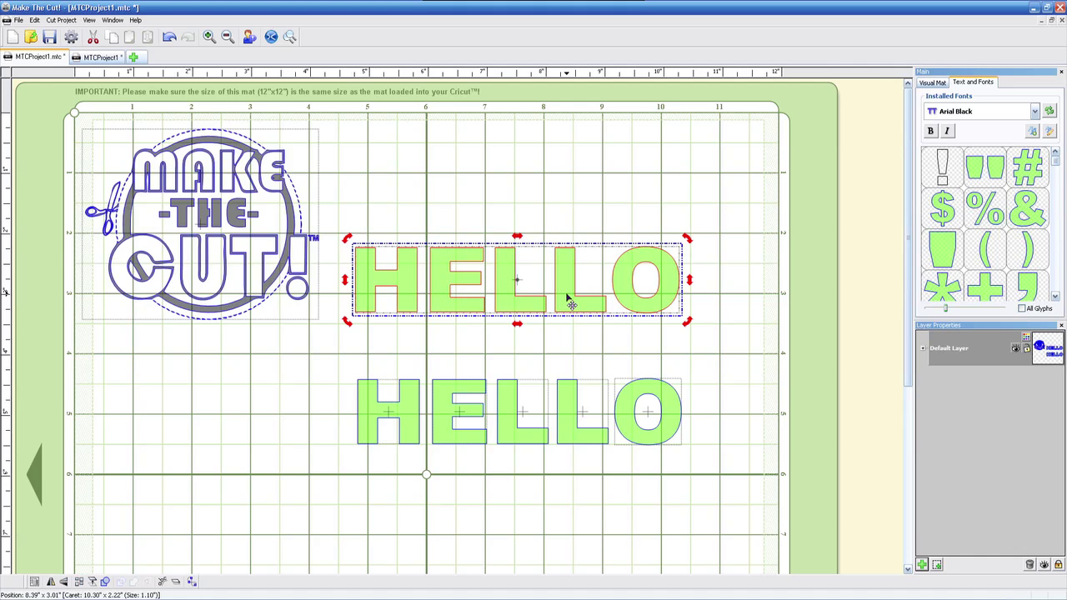
left_click(451, 392)
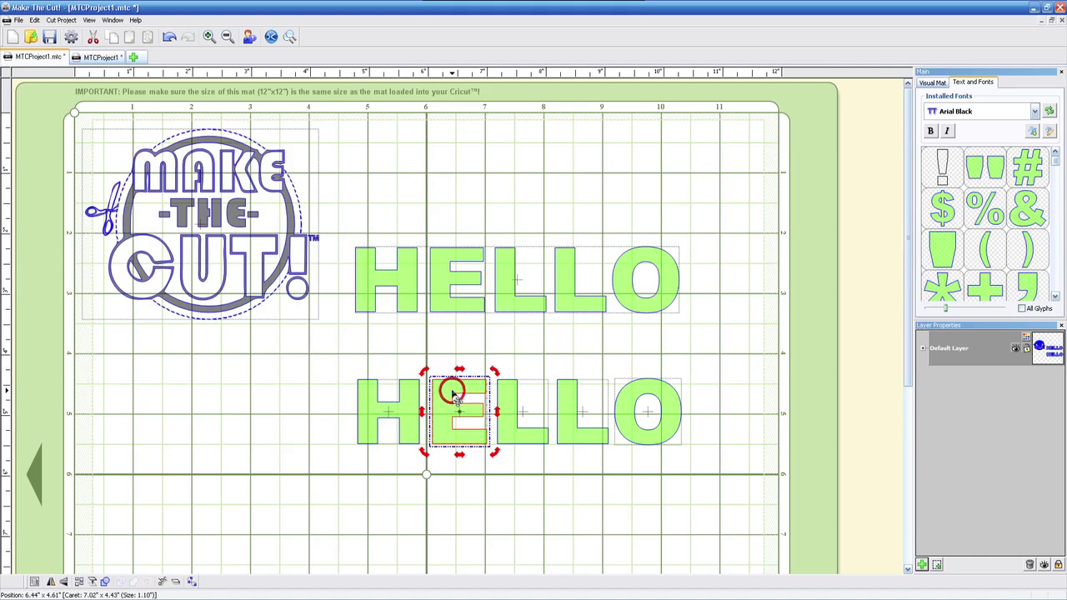
mouse_move(437, 398)
left_mouse_down()
mouse_move(405, 392)
mouse_move(444, 396)
mouse_move(421, 398)
mouse_move(436, 400)
mouse_move(426, 408)
left_mouse_up()
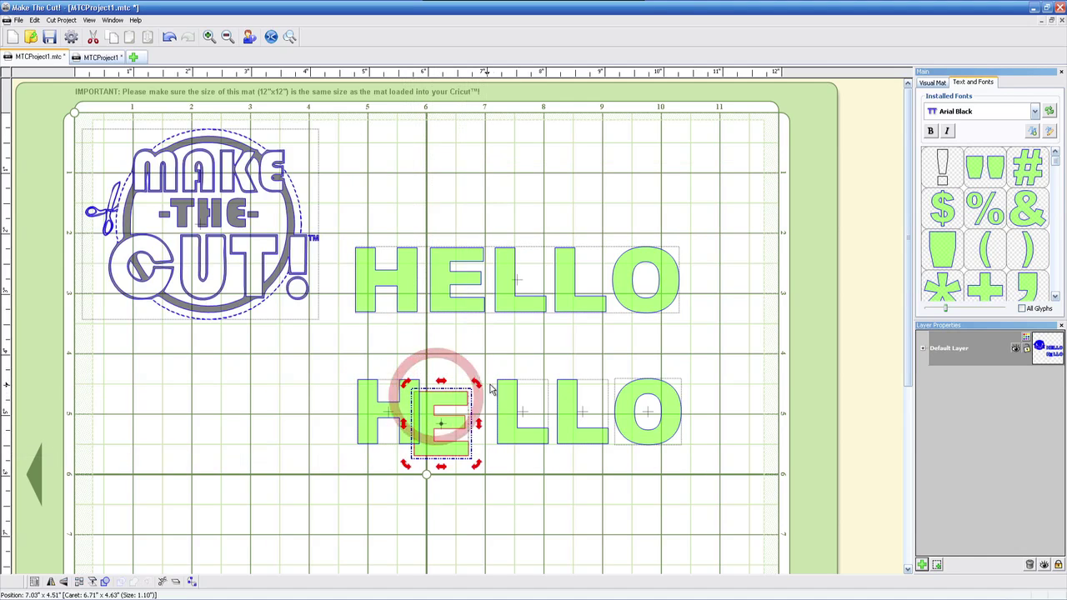
left_click_drag(517, 408, 476, 409)
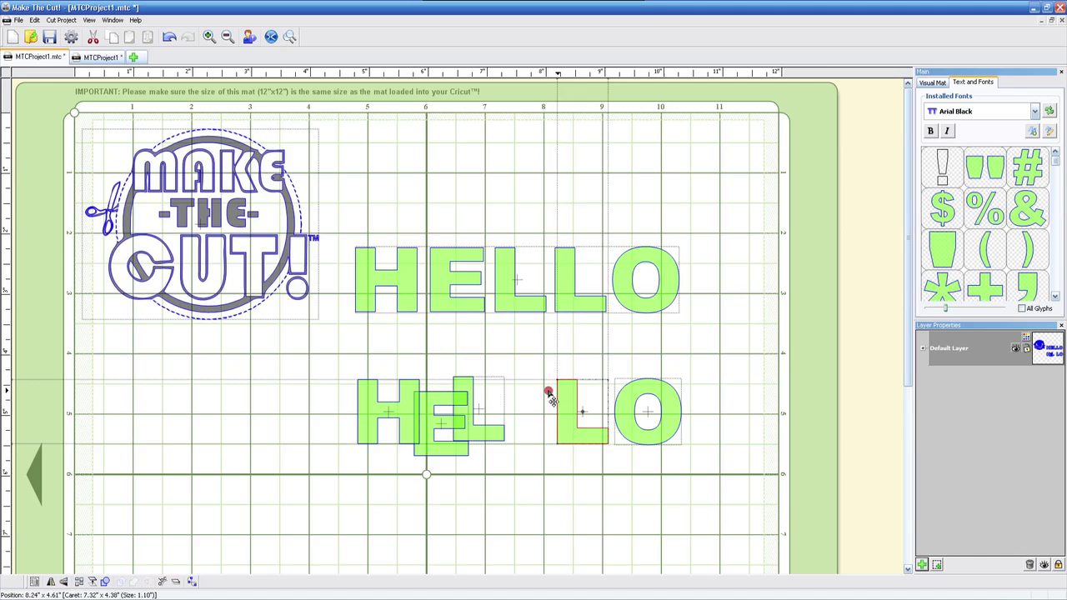
left_click_drag(553, 392, 498, 397)
left_click_drag(337, 219, 669, 335)
Step: Break the upper HELLO group into separate letters
left_click(638, 281)
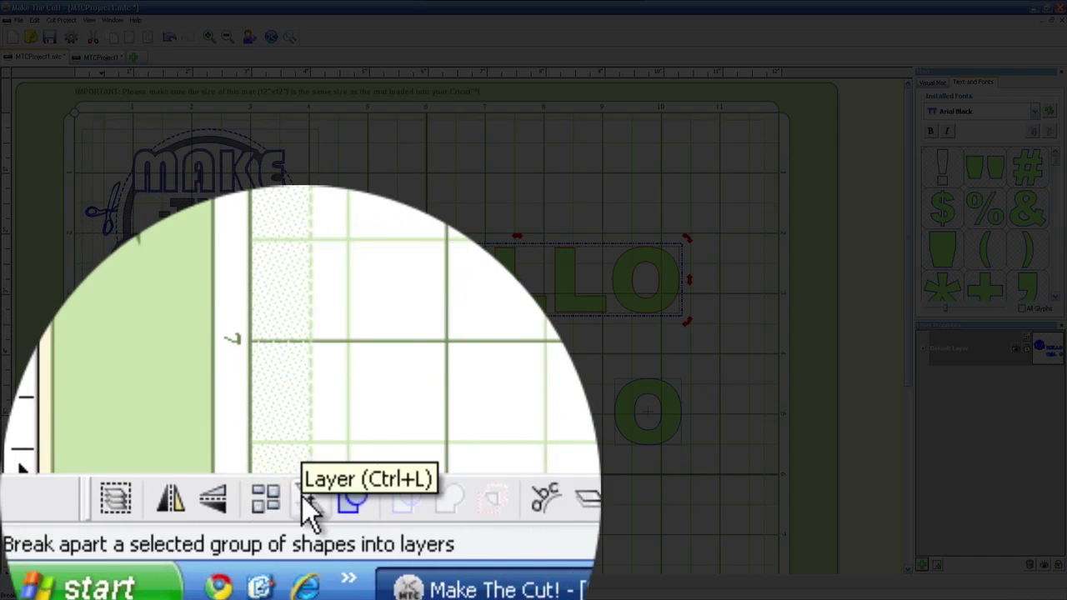
left_click(79, 581)
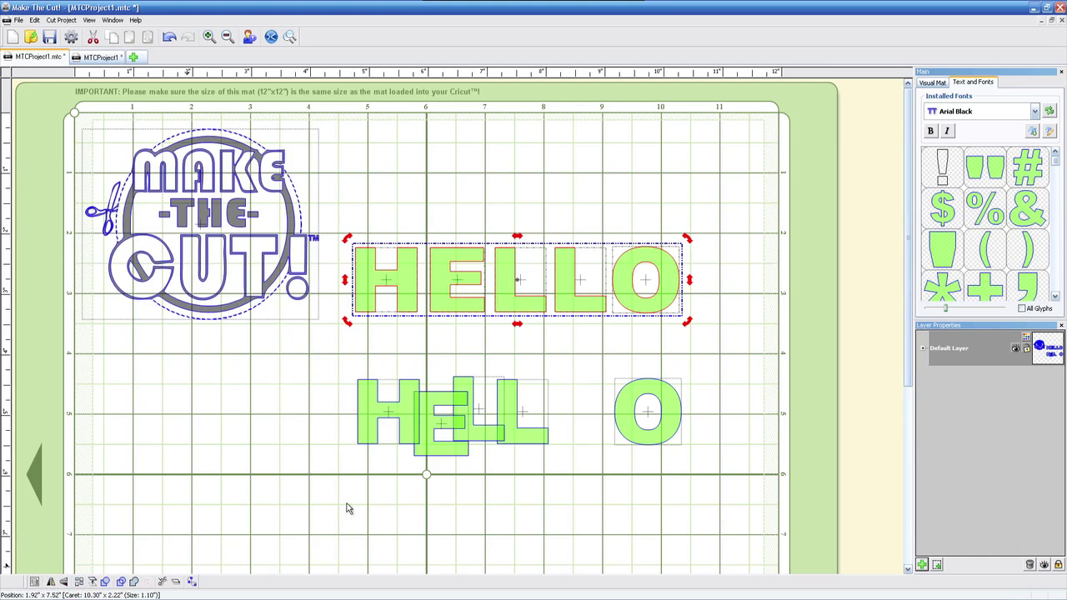
left_click(449, 345)
Step: Slide the top HELLO's E, both Ls and O left so each overlaps its neighbour
left_click(453, 283)
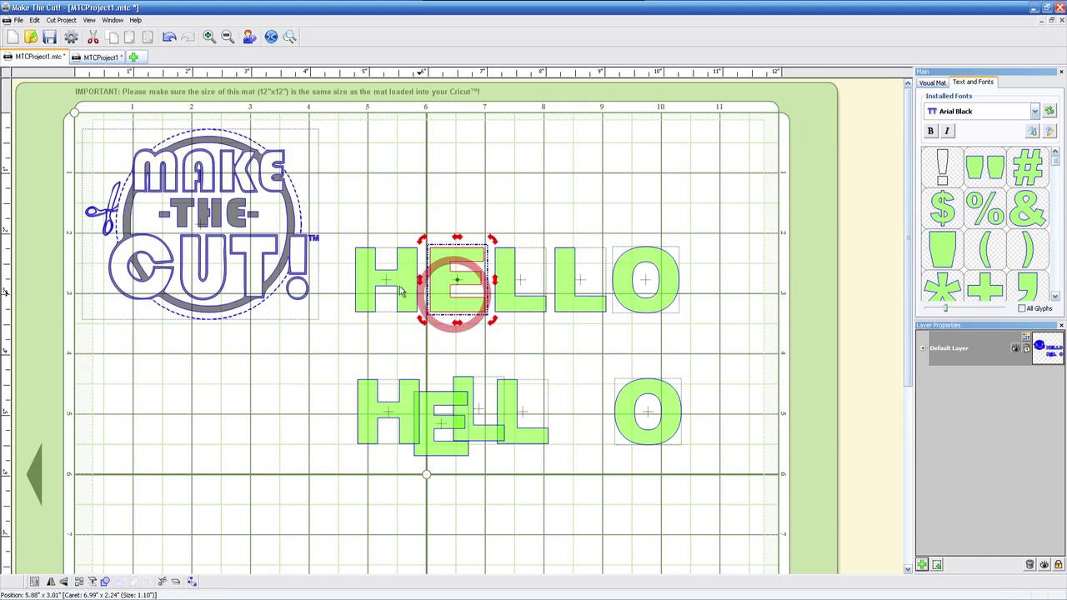
left_click(386, 279)
left_click_drag(454, 289, 424, 305)
left_click_drag(504, 309, 454, 291)
left_click_drag(537, 315, 488, 310)
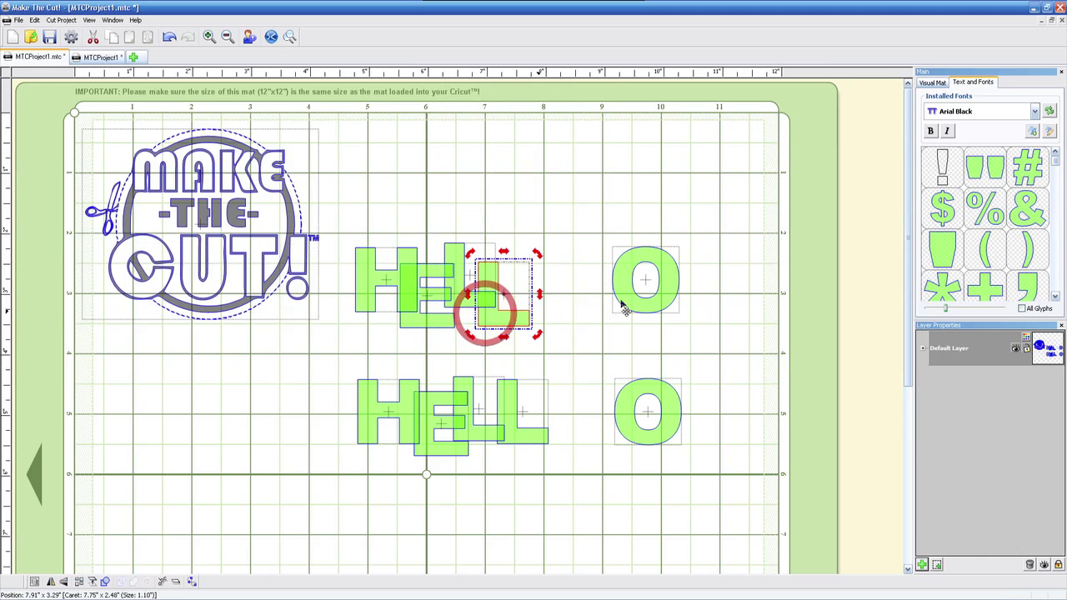
left_click_drag(624, 305, 519, 305)
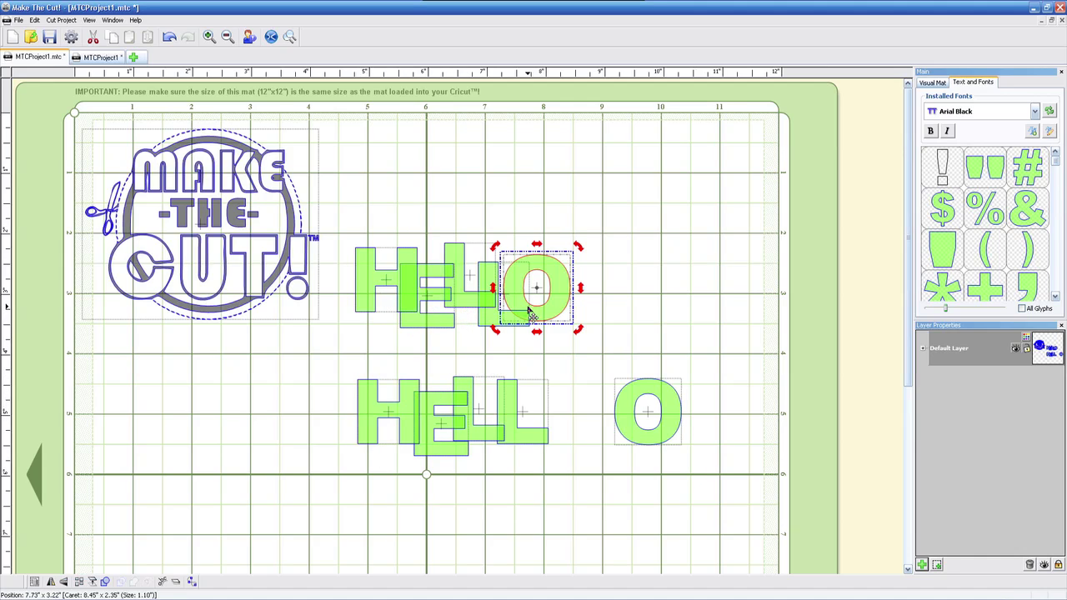
Step: Add a vertical HELLO text group, rotate it 90° upright, and move it toward the mat's right edge
left_click(573, 357)
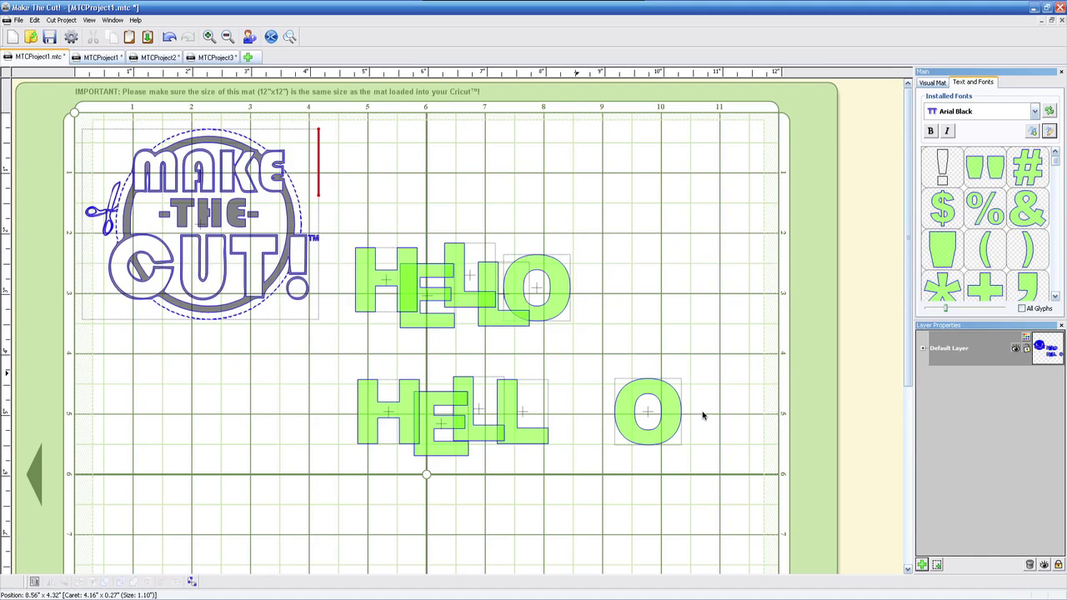
left_click(1048, 134)
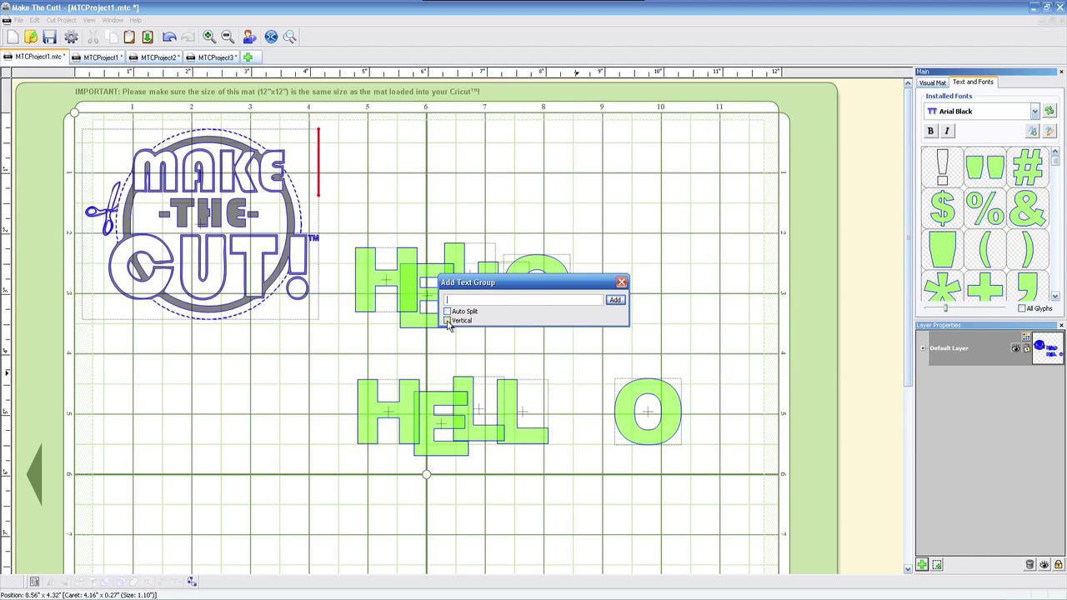
left_click(447, 321)
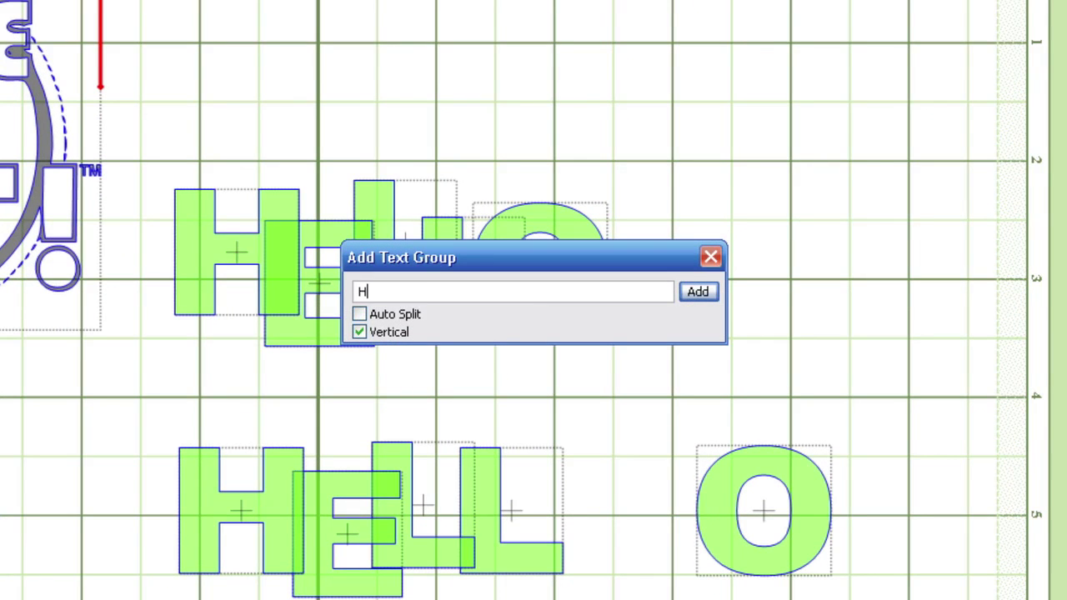
type("HELLO")
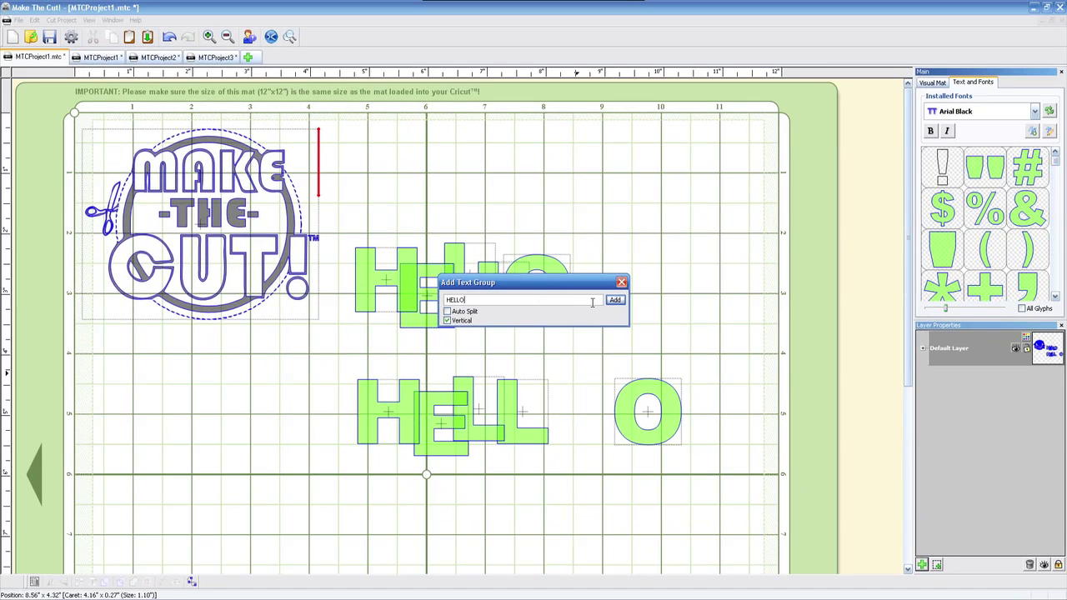
left_click(616, 300)
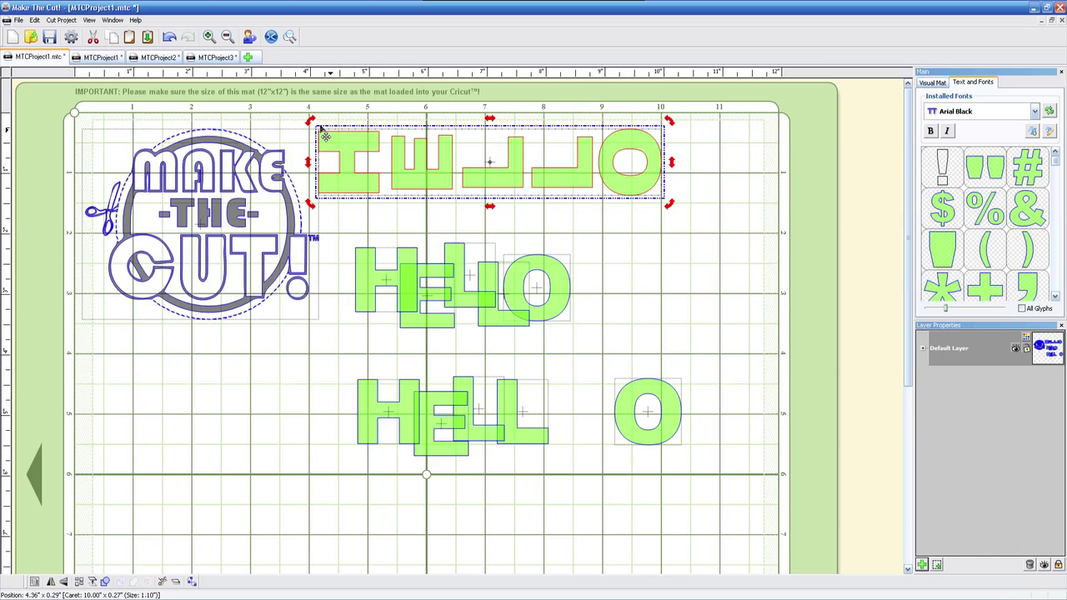
left_click_drag(311, 121, 309, 279)
left_click_drag(512, 301, 734, 326)
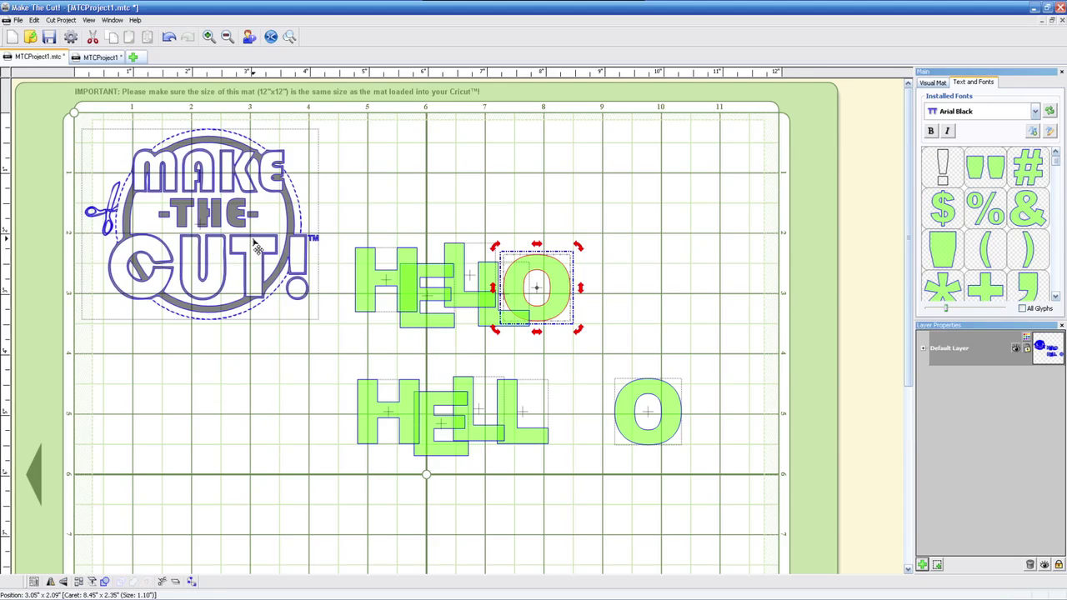
Step: Copy the Make The Cut logo and switch over to Inkscape
left_click(255, 247)
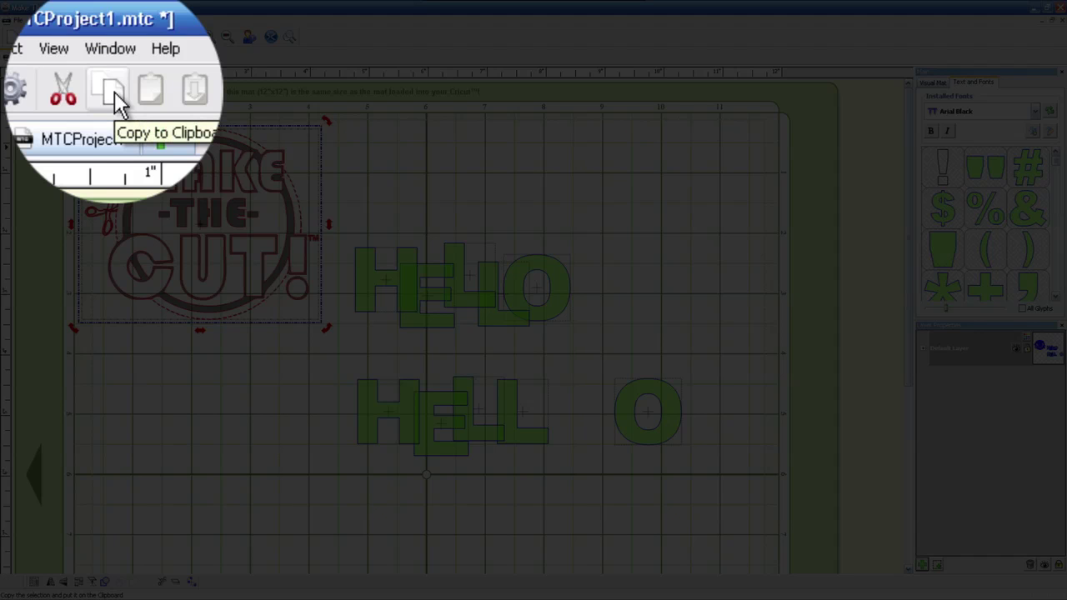
left_click(115, 39)
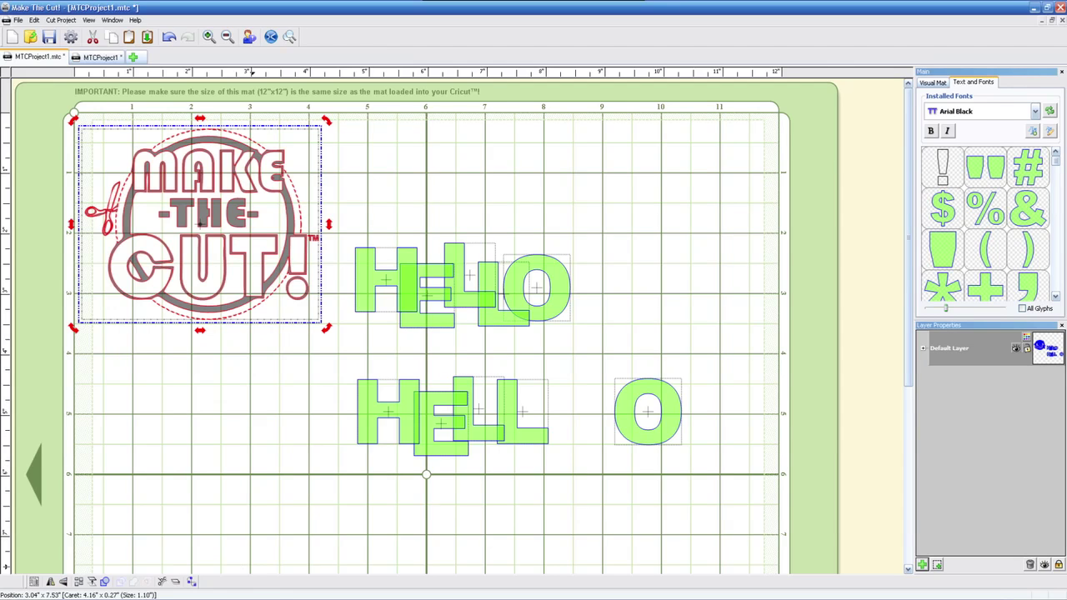
key("alt+Tab")
Step: Paste the Make The Cut logo into clover.svg and drag it near the clover page
left_click(288, 143)
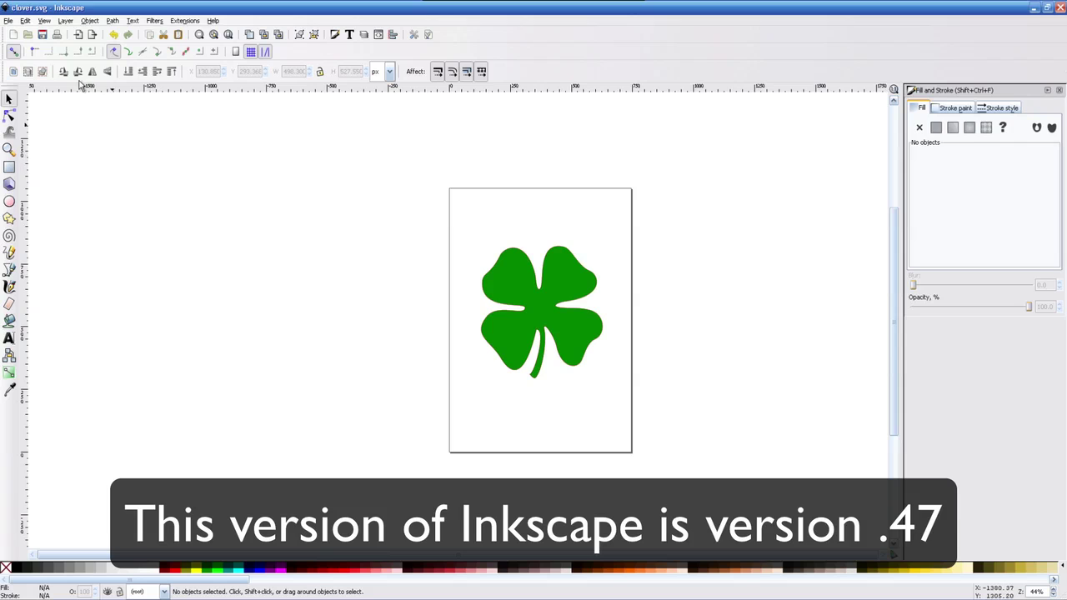
left_click(26, 21)
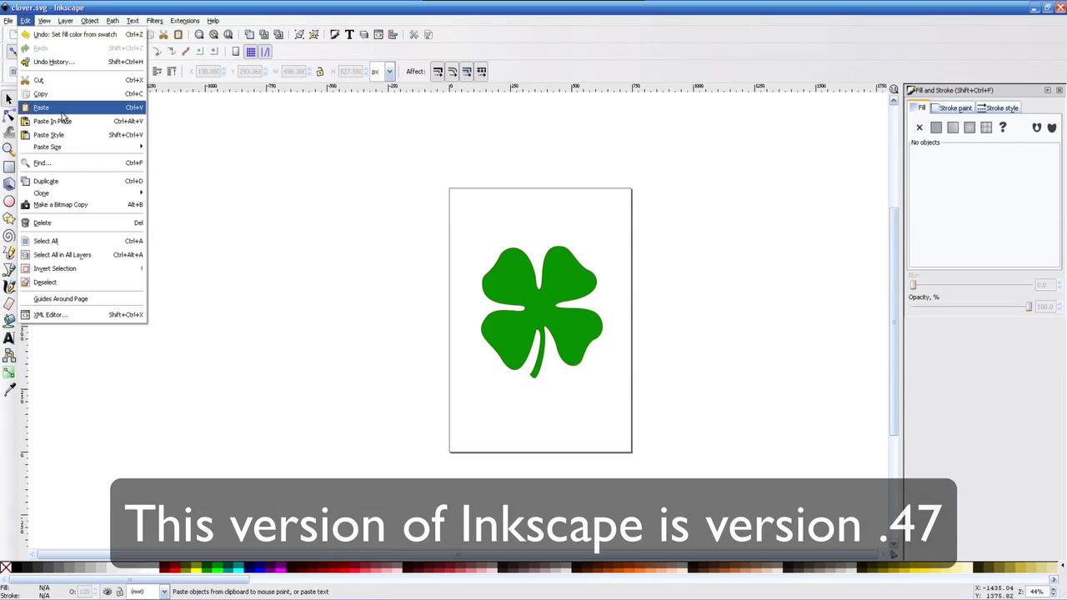
left_click(60, 111)
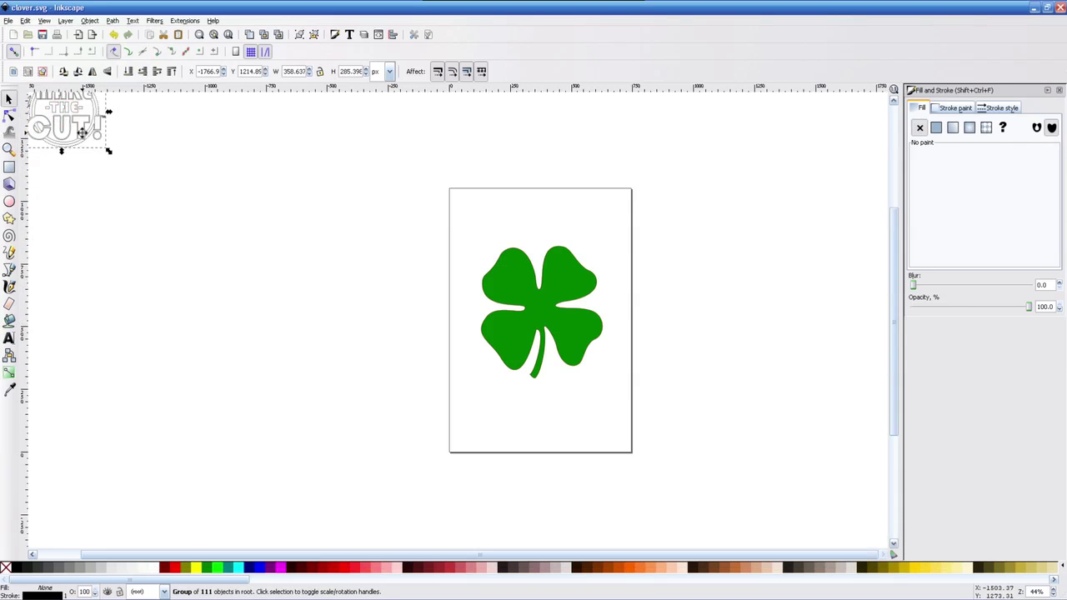
left_click_drag(82, 133, 538, 333)
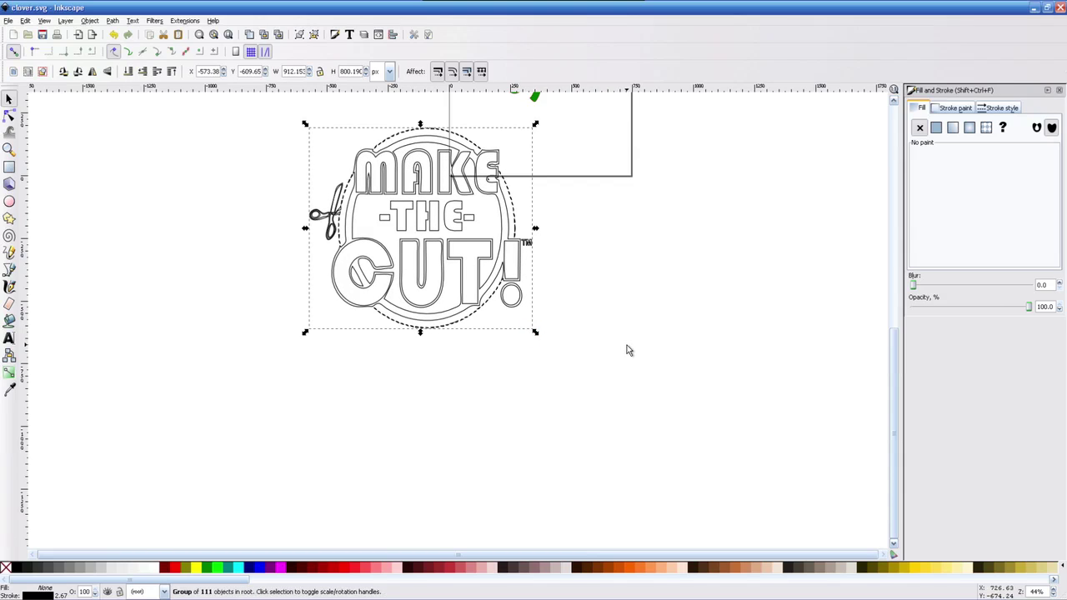
Step: Rescale the view and select the green clover
scroll(627, 345, "up", 2, "ctrl")
scroll(630, 350, "down", 3, "ctrl")
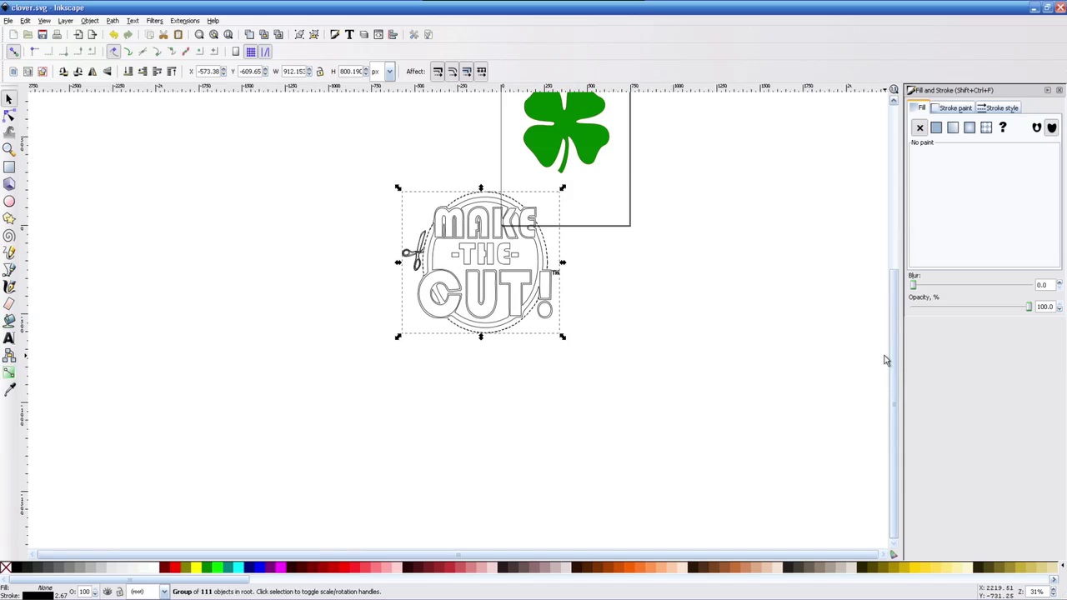
left_click_drag(886, 357, 884, 262)
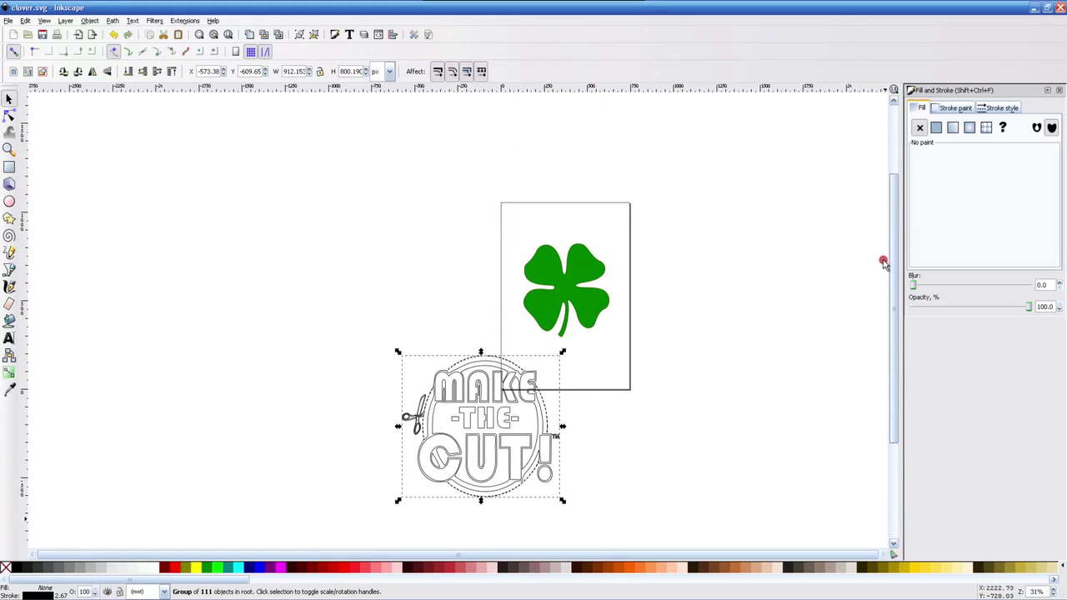
left_click(671, 362)
left_click(582, 302)
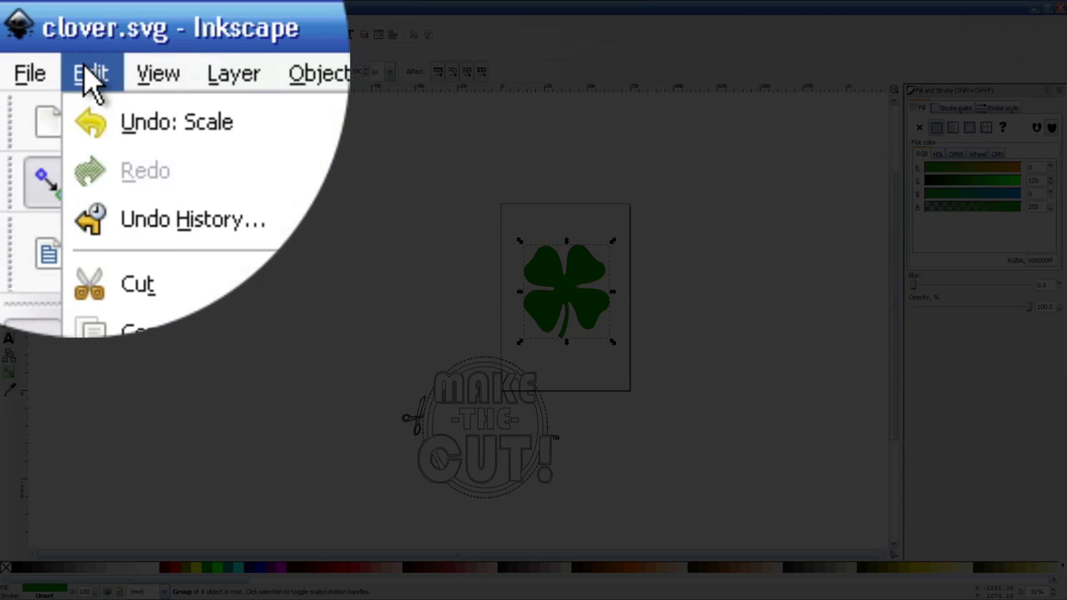
Step: Copy the green clover and return to Make The Cut!
left_click(48, 99)
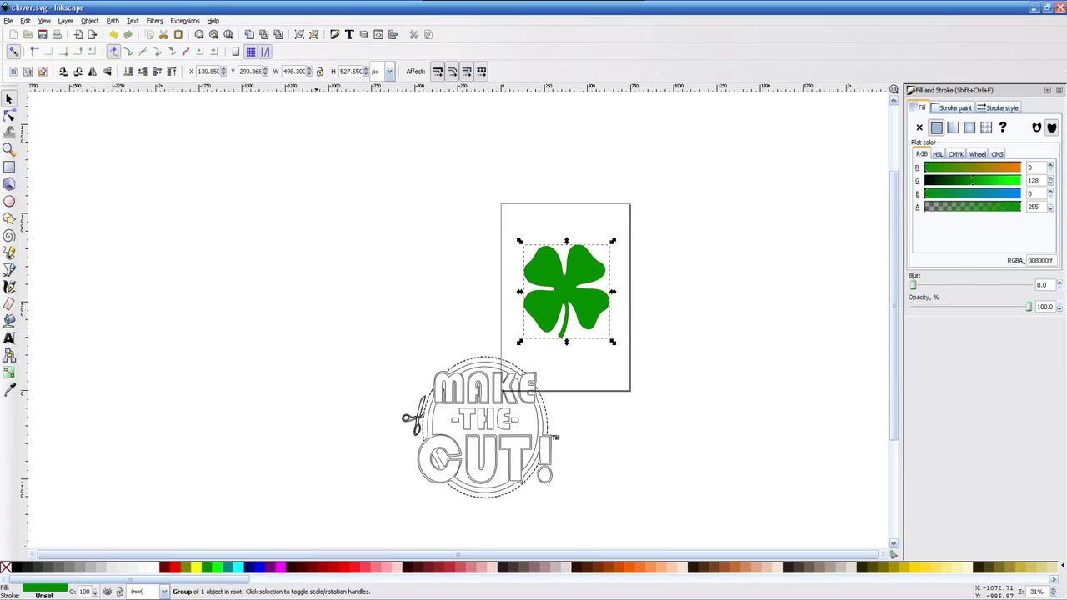
key("alt+Tab")
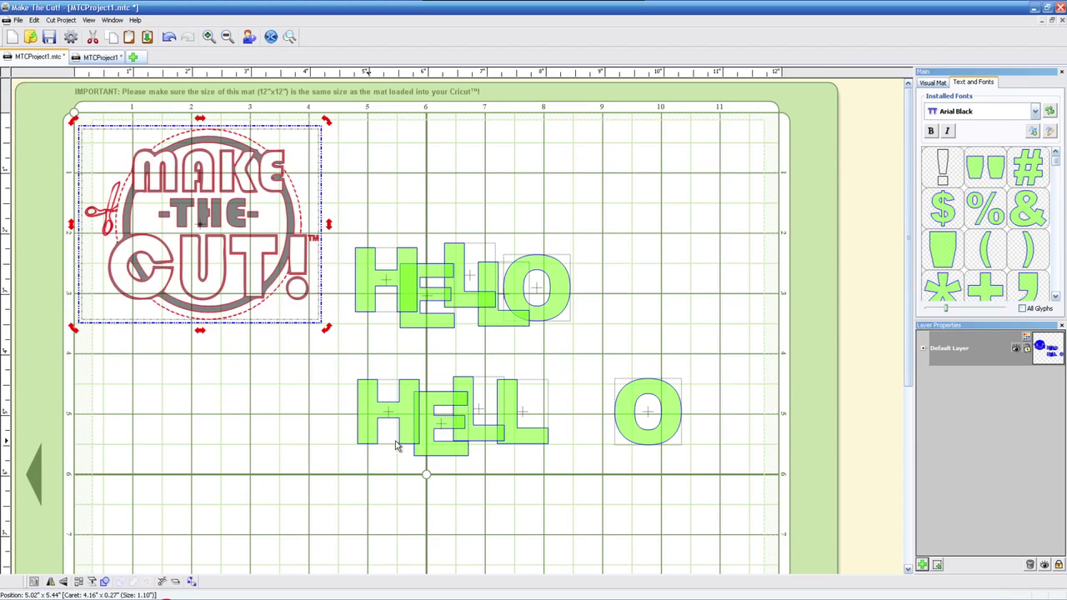
Step: Create a new 12"x6" project, paste the clover, and enlarge it to about 4 inches across
left_click(132, 57)
key("ctrl+v")
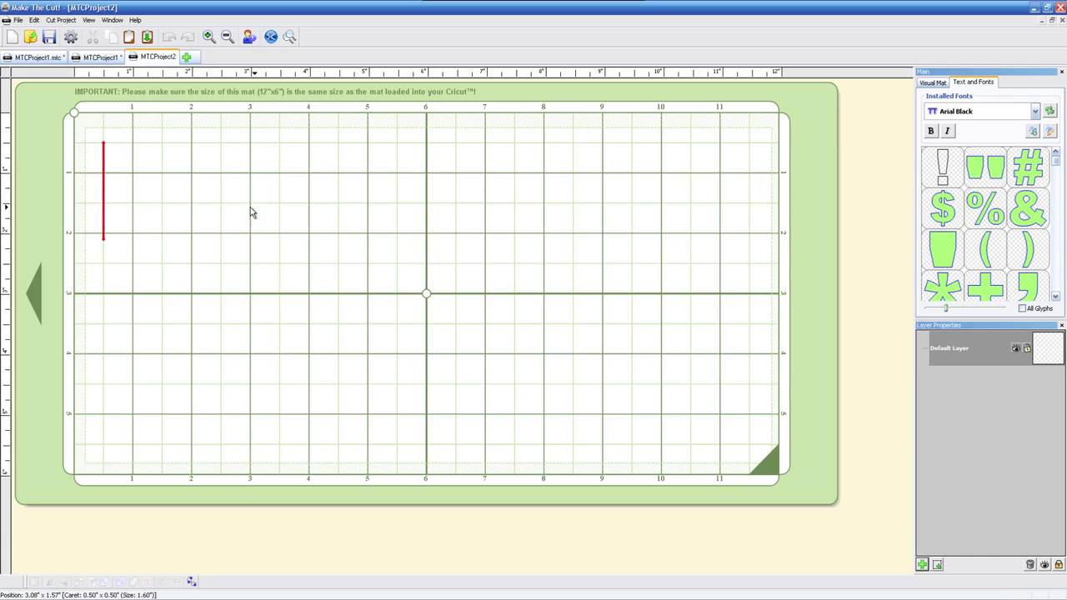
left_click(129, 38)
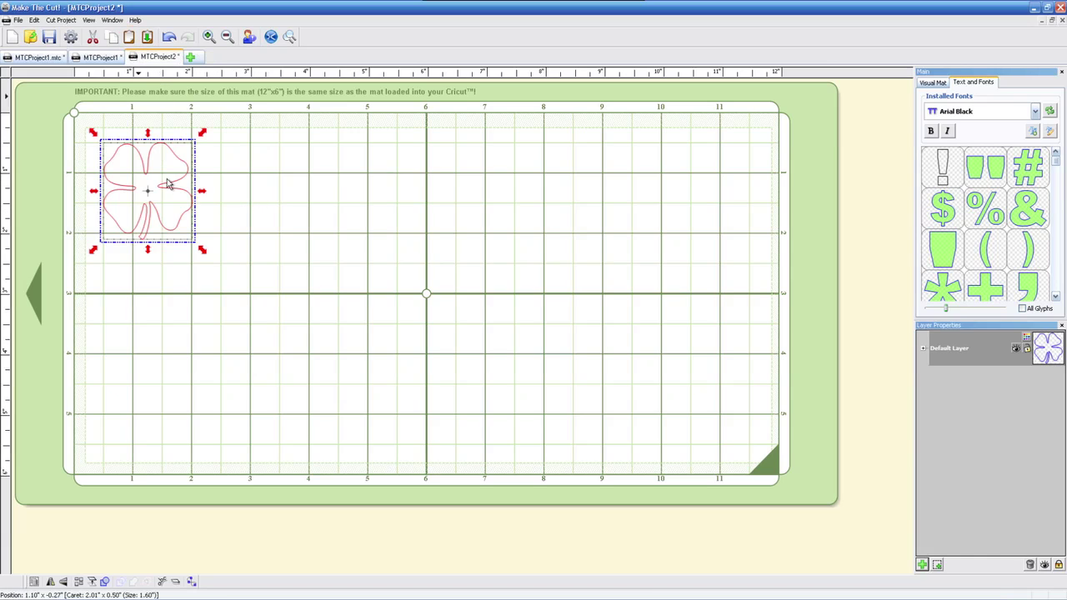
left_click_drag(201, 251, 330, 358)
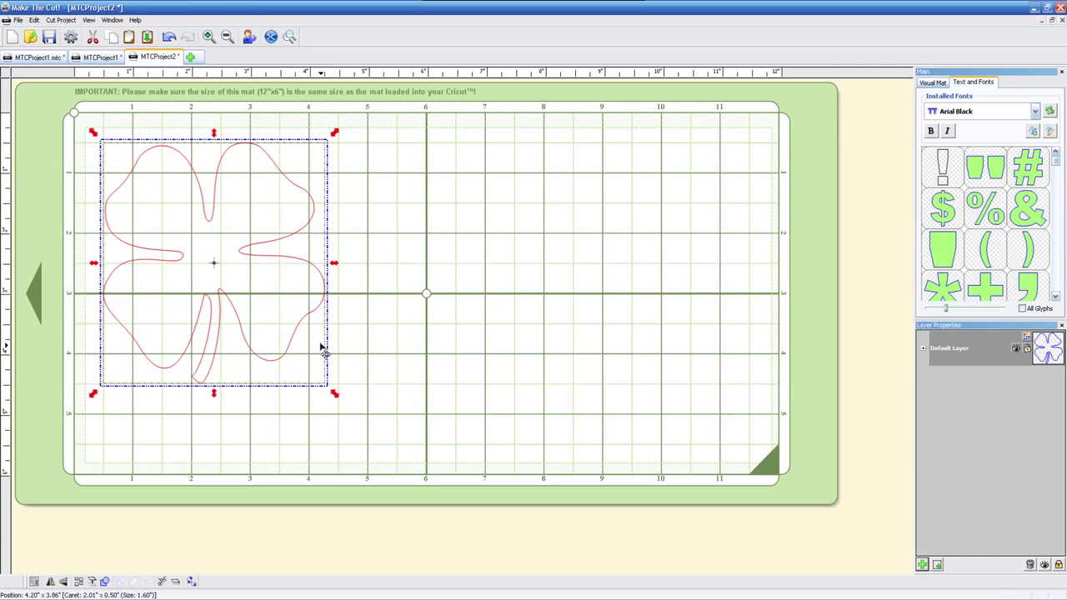